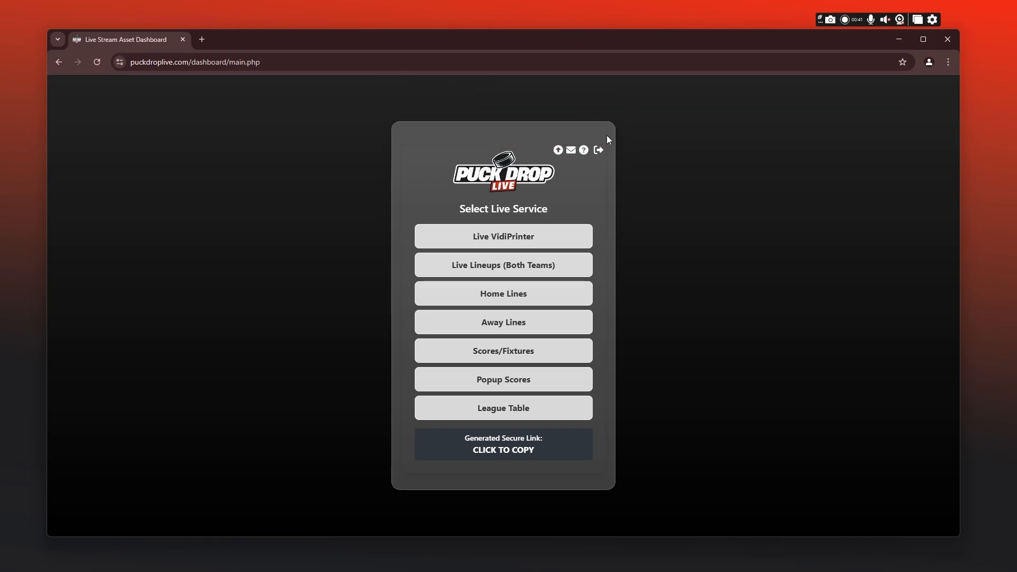
Step: Switch from the Puck Drop Live dashboard to OBS and create a new browser source named LiveScore
left_click(899, 39)
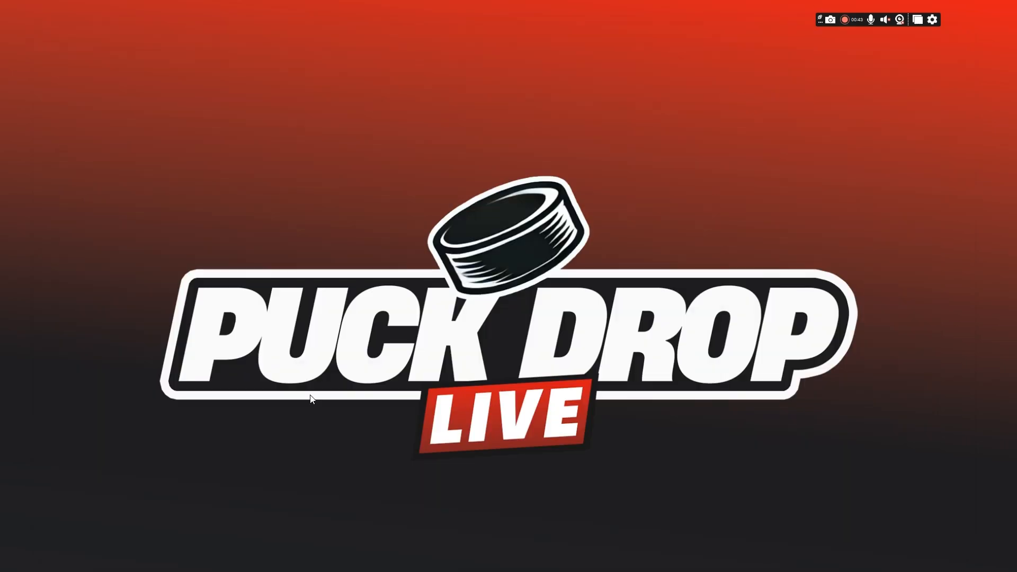
left_click(115, 560)
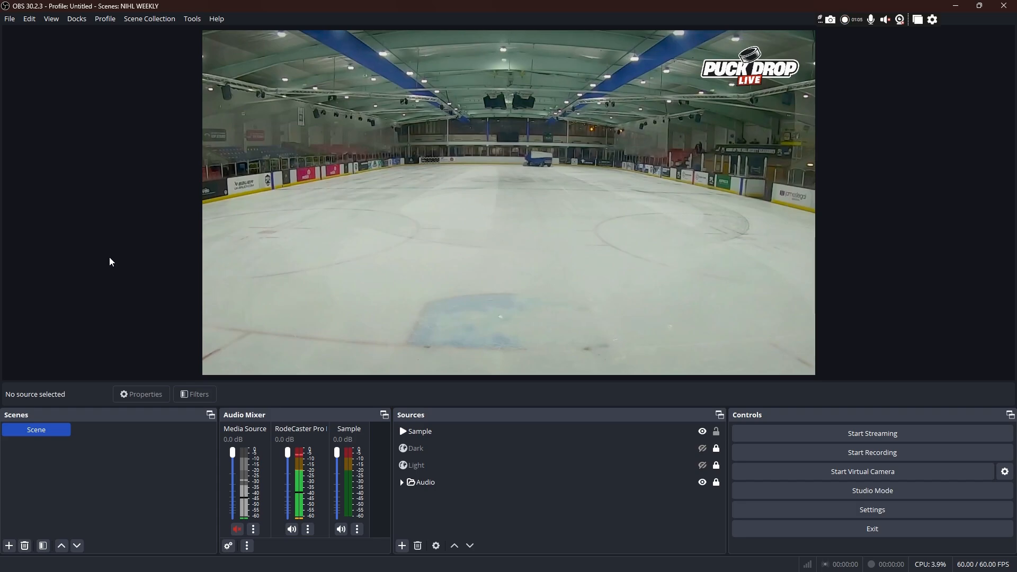
left_click(404, 545)
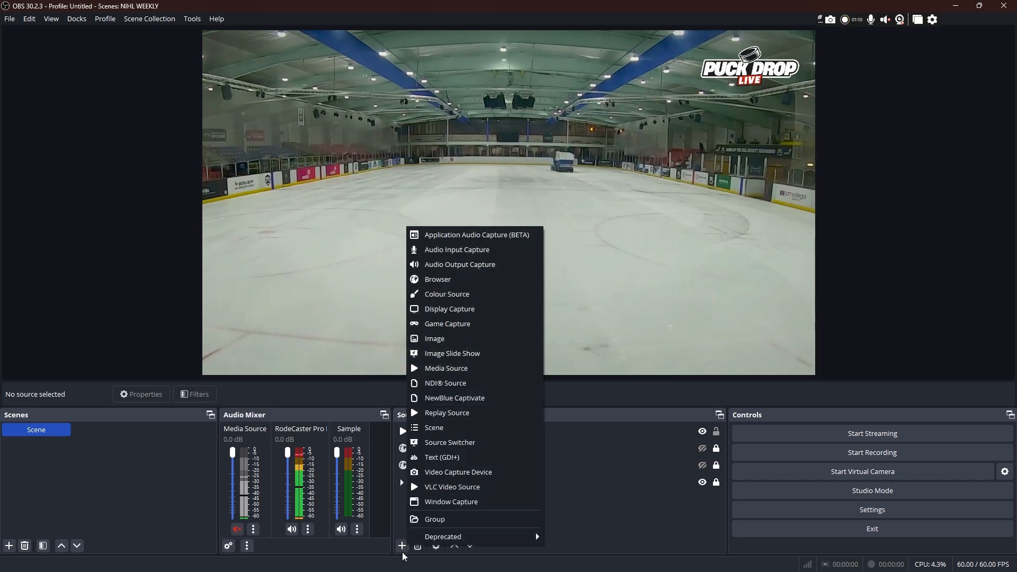
left_click(459, 282)
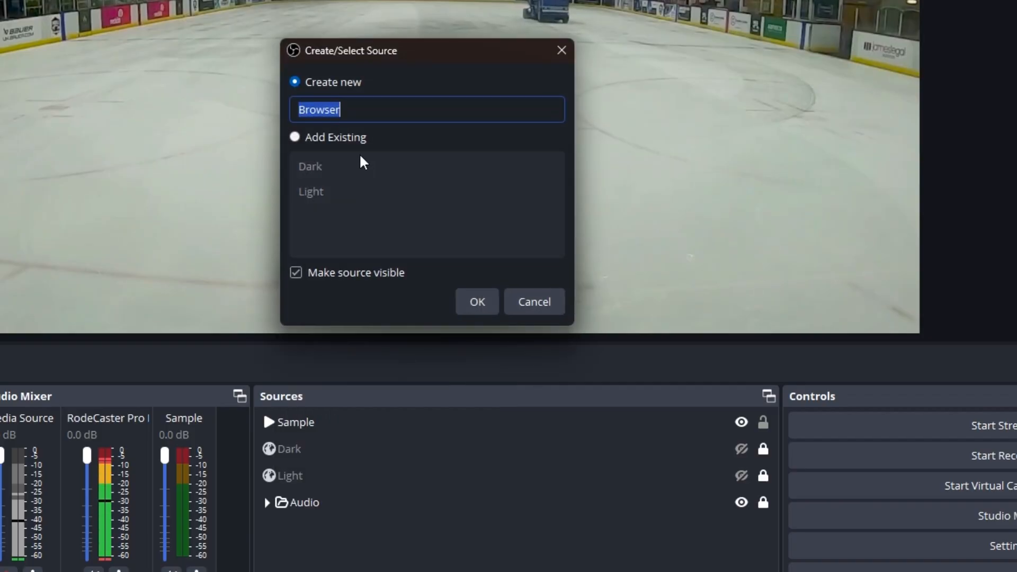
type("LiveScore")
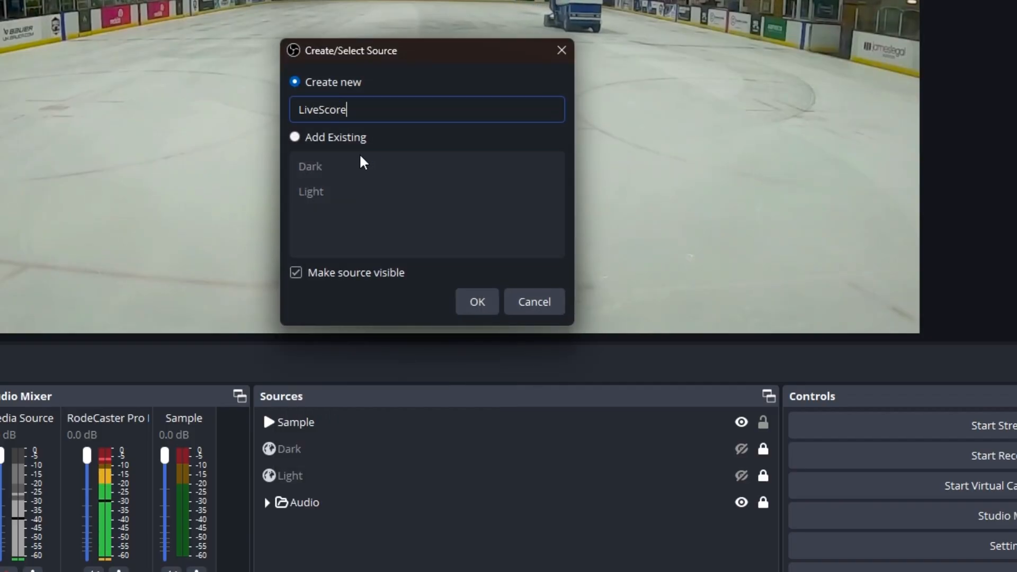
key("Return")
Step: Paste the generated secure link as the LiveScore source's URL and set its width to 1920 and height to 1080
triple_click(370, 231)
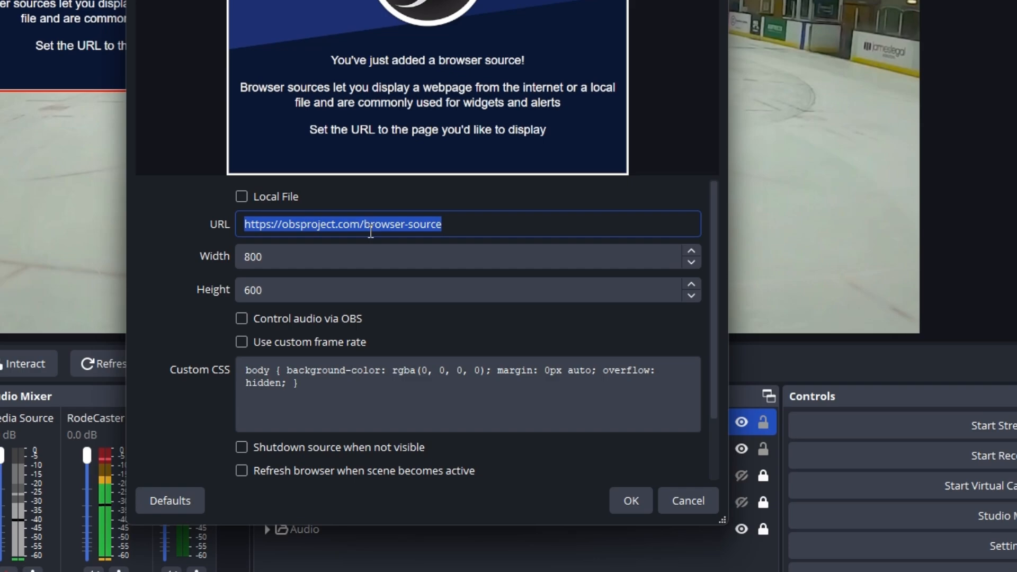
left_click_drag(297, 250, 176, 248)
type("1920")
key("Tab")
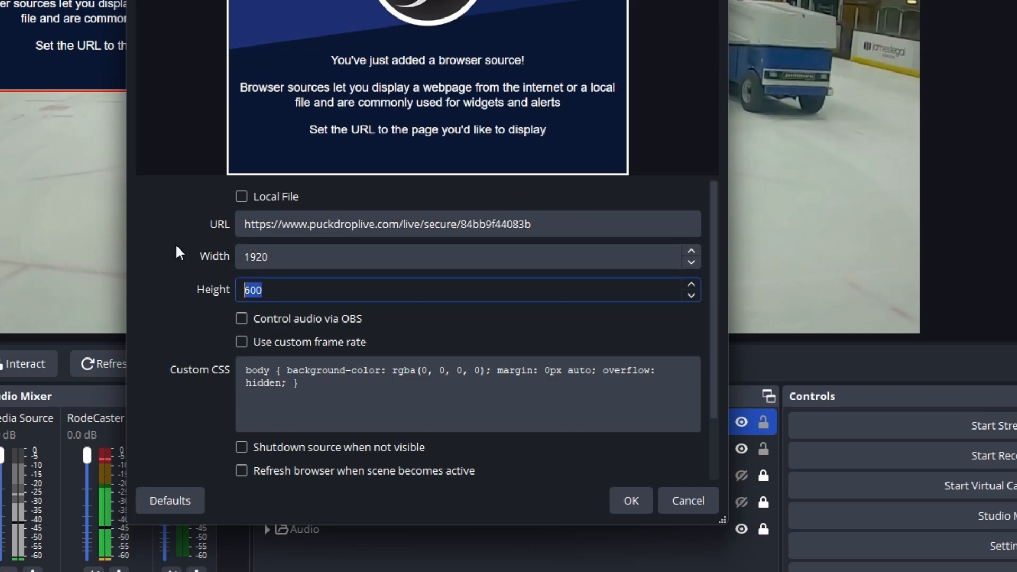
type("1080")
key("Return")
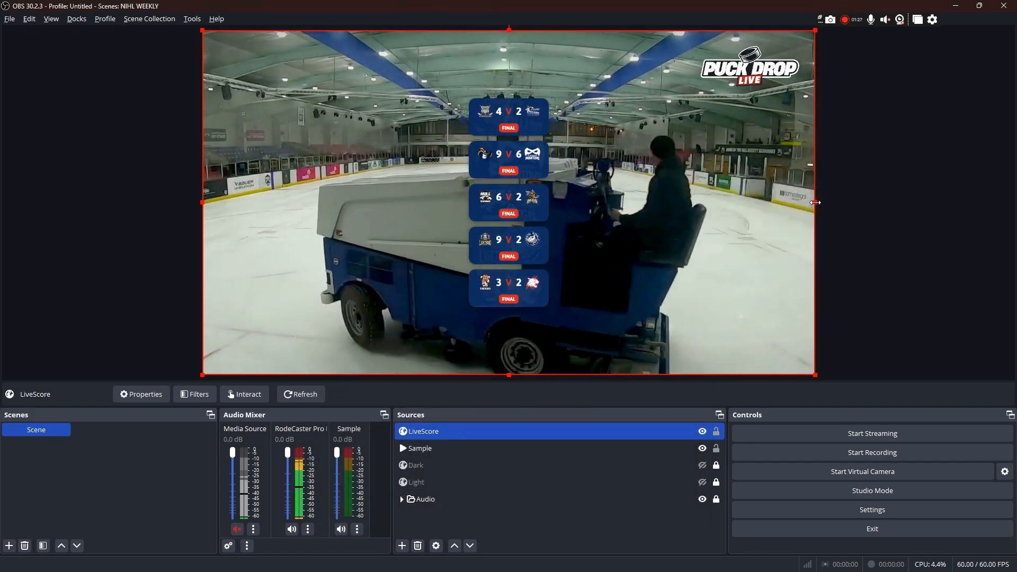
Step: Crop the LiveScore source on all four sides to fit the score cards, about 826 px left, 820 right, 197 top and 200 bottom
left_click_drag(815, 202, 553, 202)
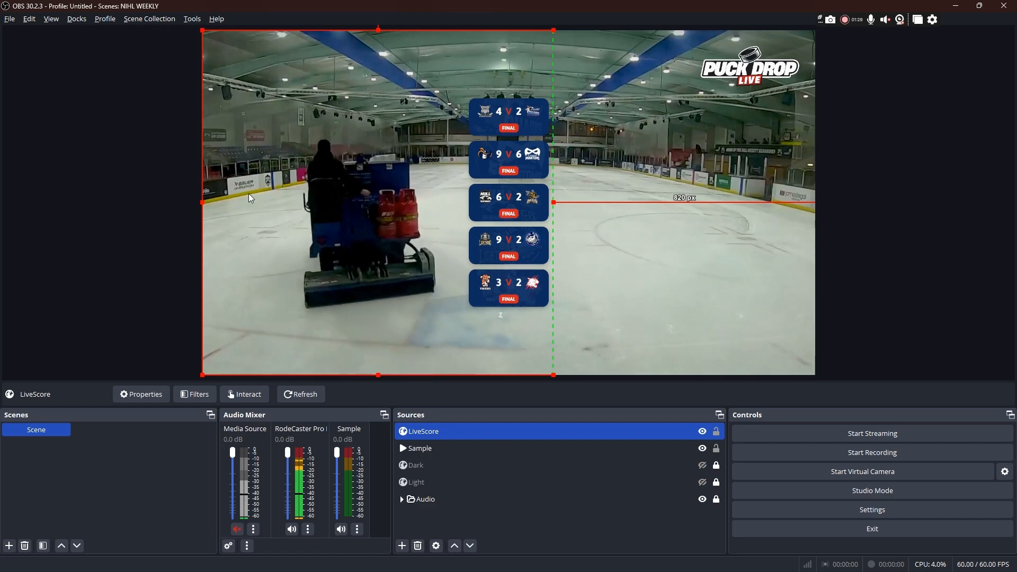
left_click_drag(203, 202, 505, 208)
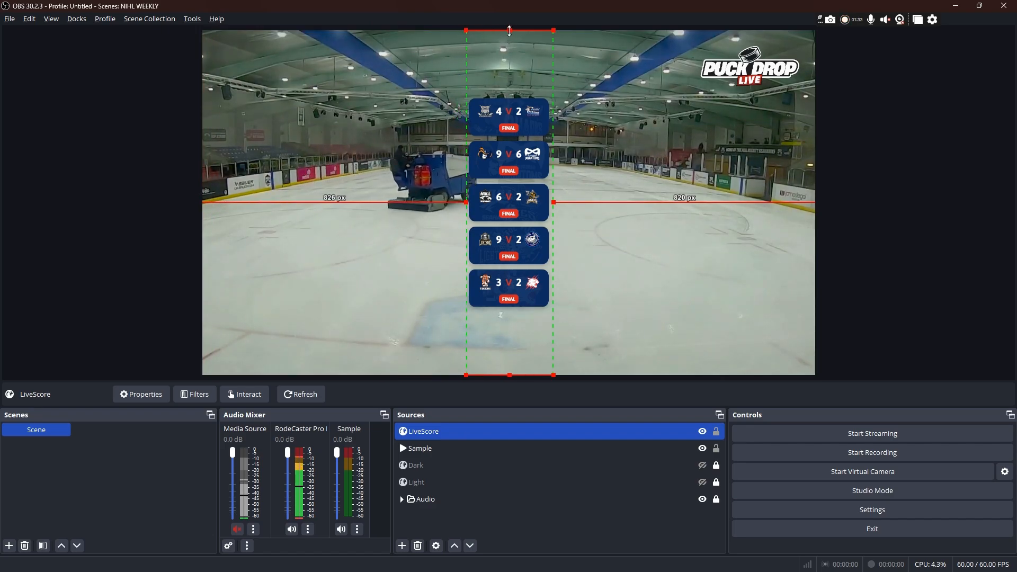
left_click_drag(509, 30, 522, 113)
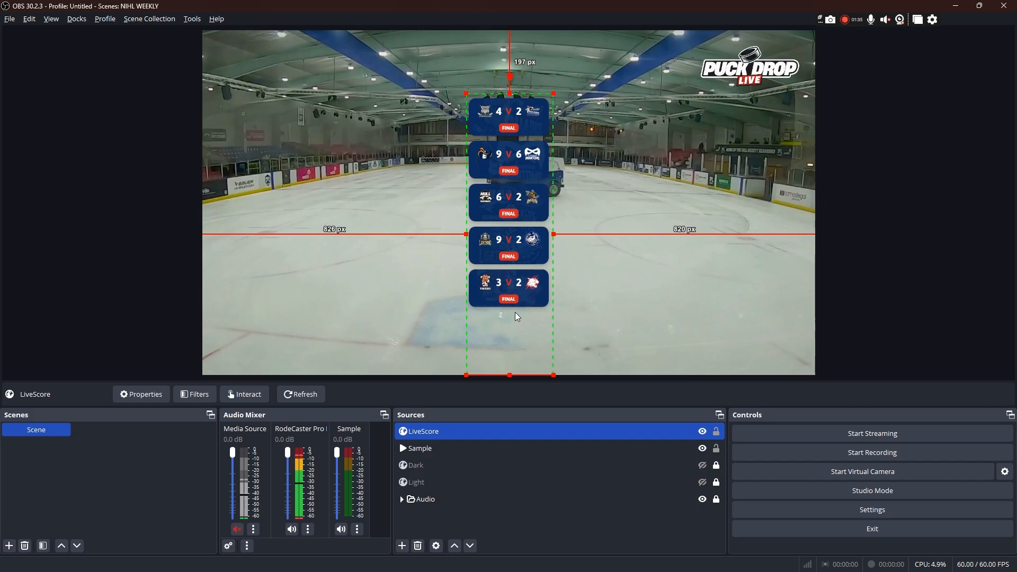
left_click_drag(509, 374, 506, 313)
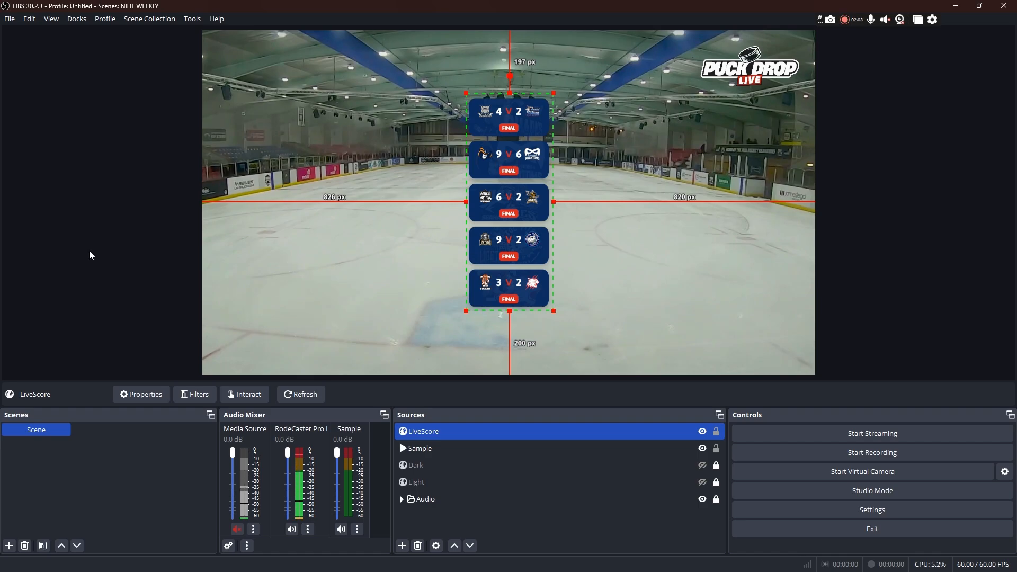
Step: Move the LiveScore overlay toward the canvas's upper left and scale it to about 280 by 697 px
left_click(111, 283)
left_click(504, 218)
left_click_drag(494, 219, 352, 169)
mouse_move(410, 266)
left_mouse_down()
mouse_move(481, 301)
mouse_move(412, 247)
left_mouse_up()
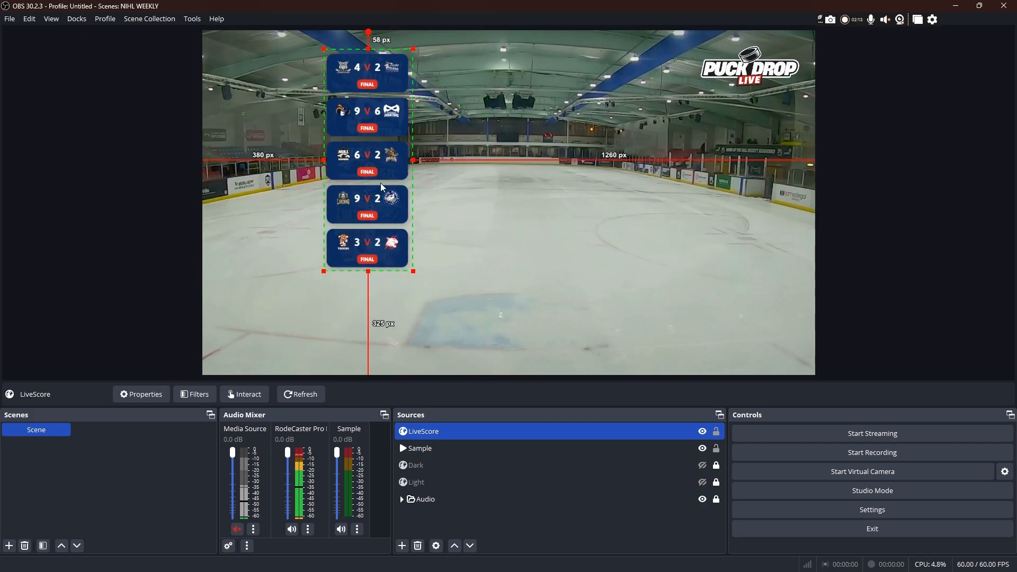
Step: Reposition the LiveScore overlay near the canvas centre, about 849 px from the left edge and 184 px from the top edge
left_click_drag(376, 181, 498, 217)
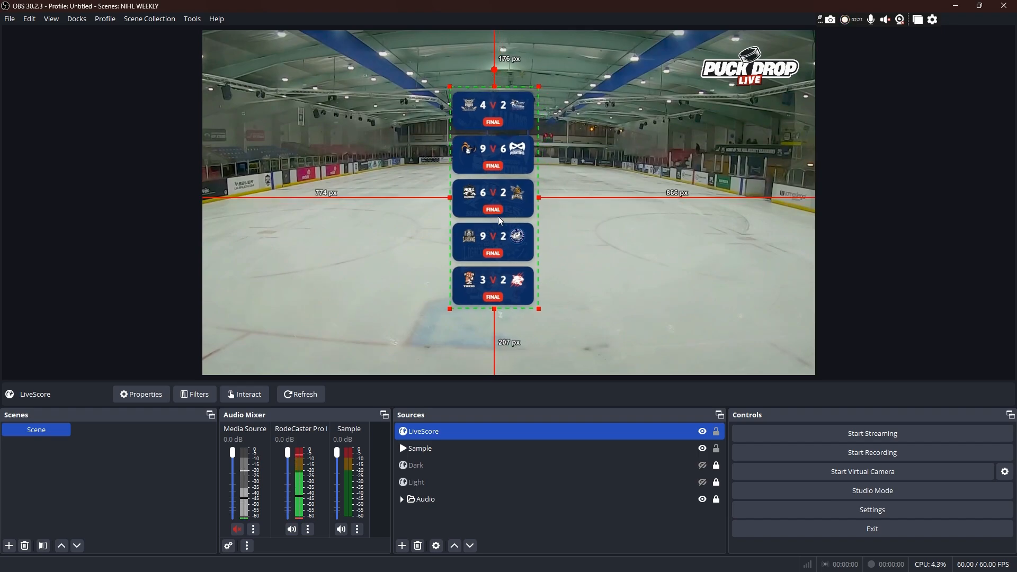
left_click_drag(499, 217, 550, 221)
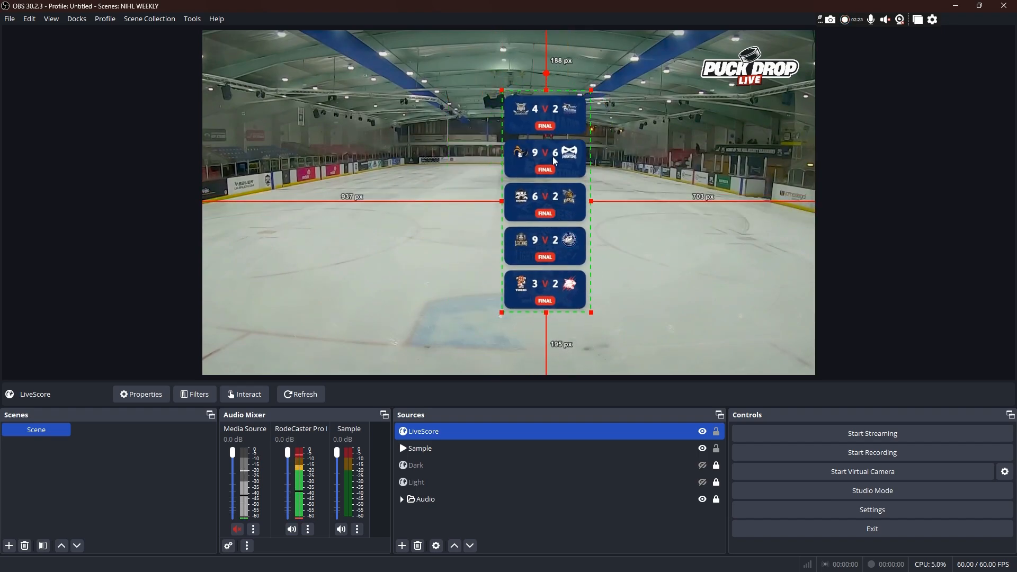
left_click_drag(555, 162, 533, 158)
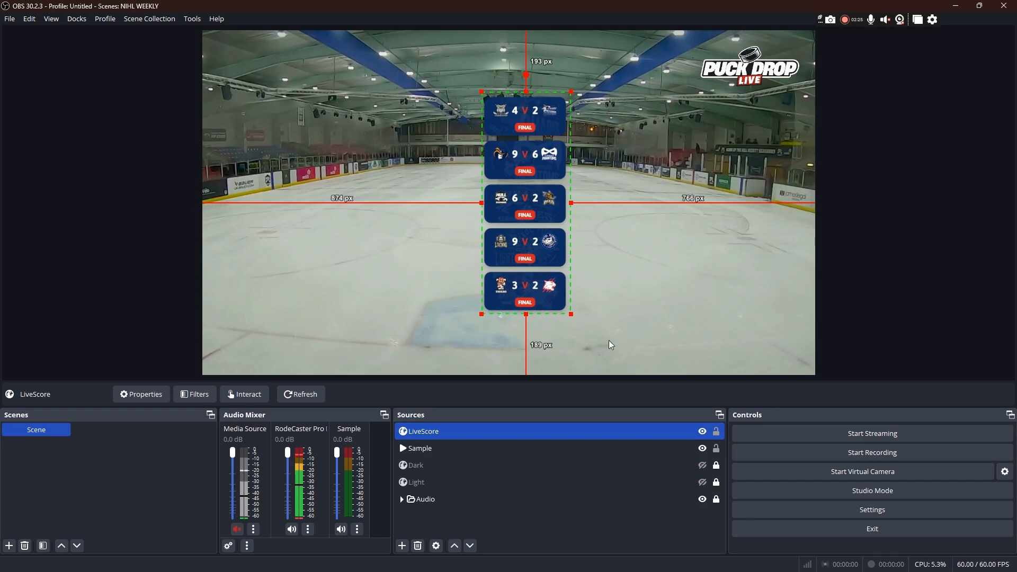
left_click_drag(560, 263, 547, 304)
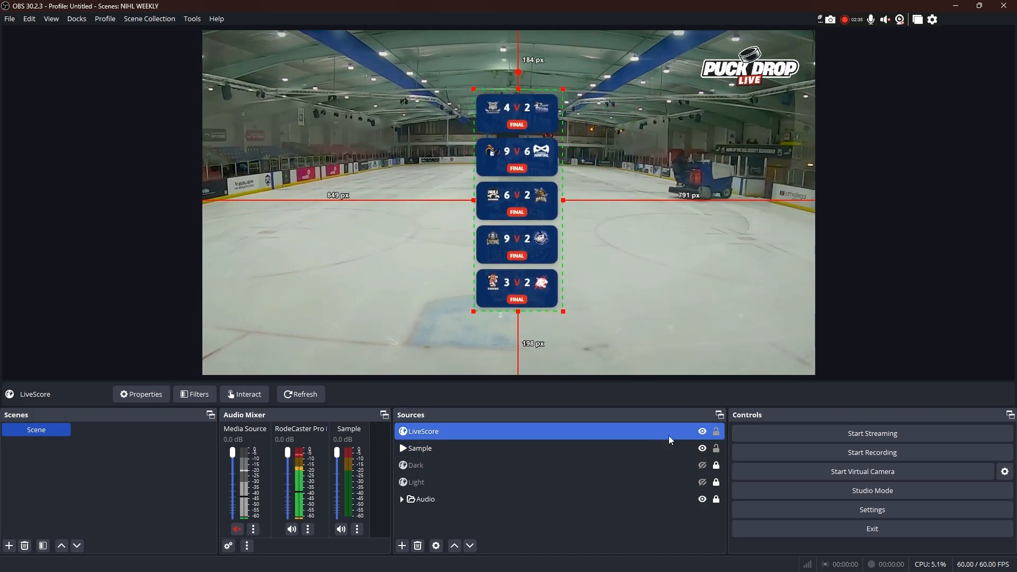
Step: Hide the LiveScore source, show the Dark source instead and clear the selection
left_click(702, 432)
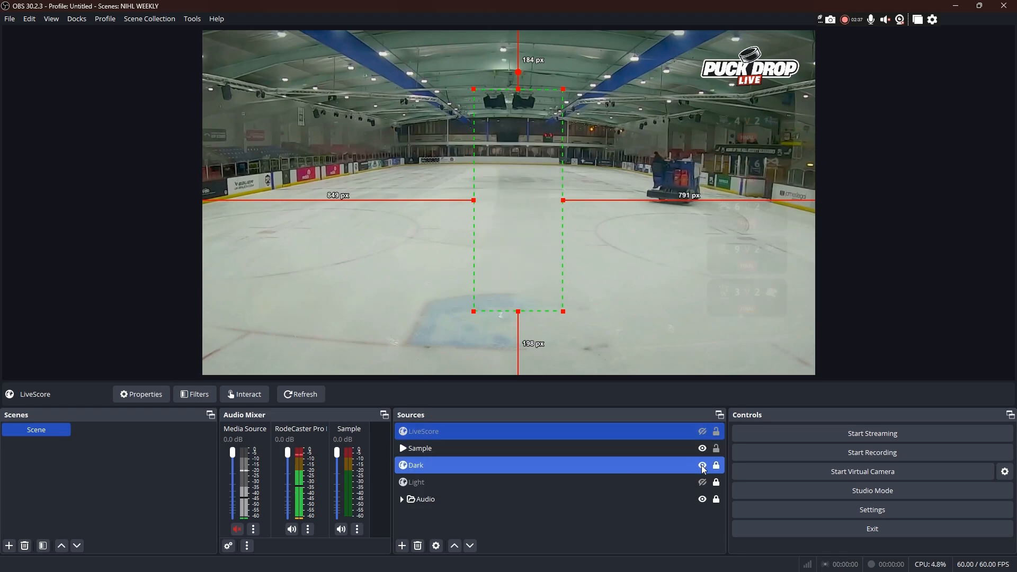
left_click(701, 465)
left_click(862, 293)
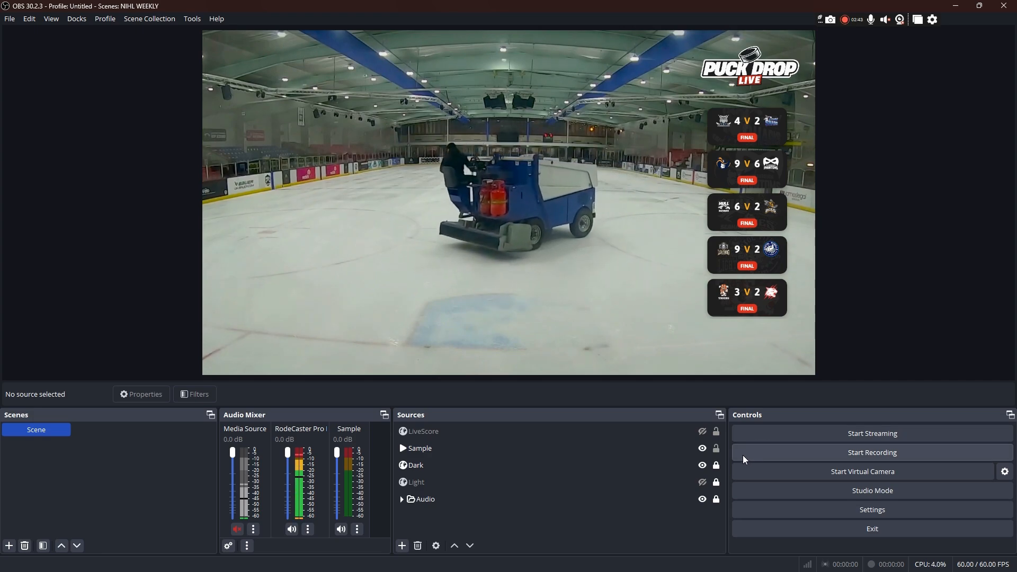
Step: Replace the Dark overlay with the Light one in the preview and unlock the Light source
left_click(702, 465)
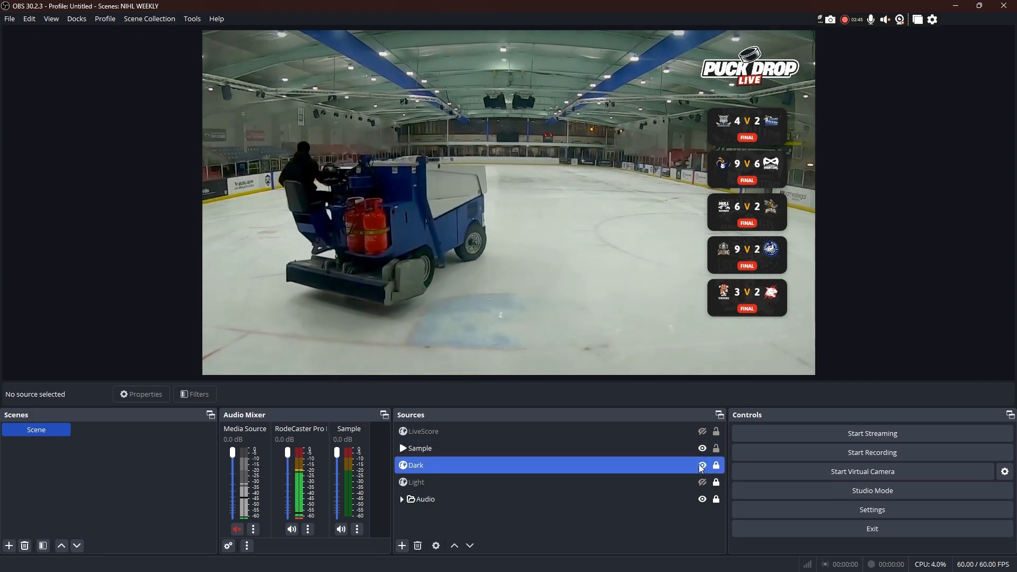
left_click(707, 482)
left_click(703, 481)
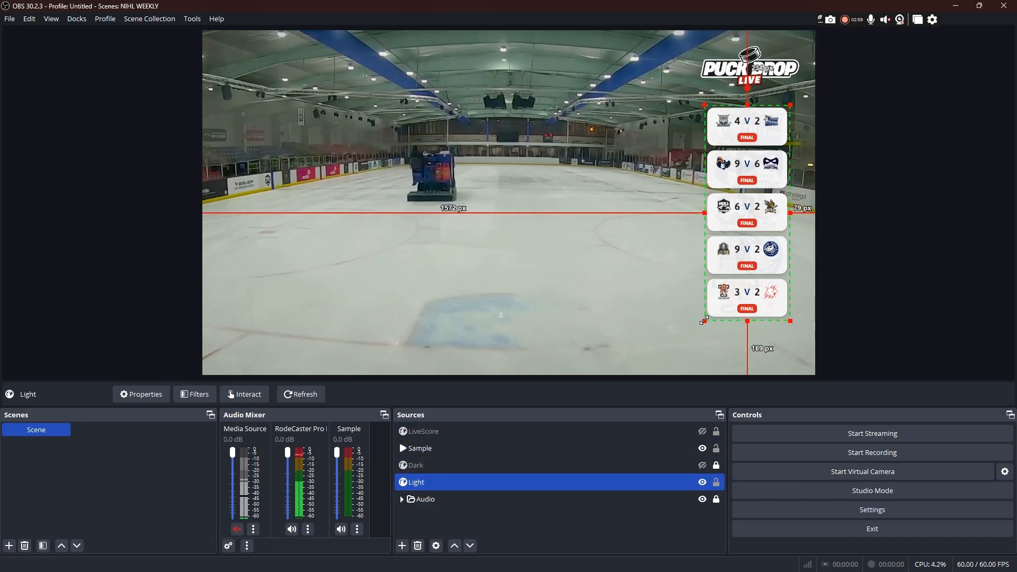
Step: Resize the Light overlay to about 271 px wide and position it below the Puck Drop logo, about 82 px from the canvas's right edge
left_click_drag(704, 321, 672, 365)
left_click_drag(698, 274, 507, 219)
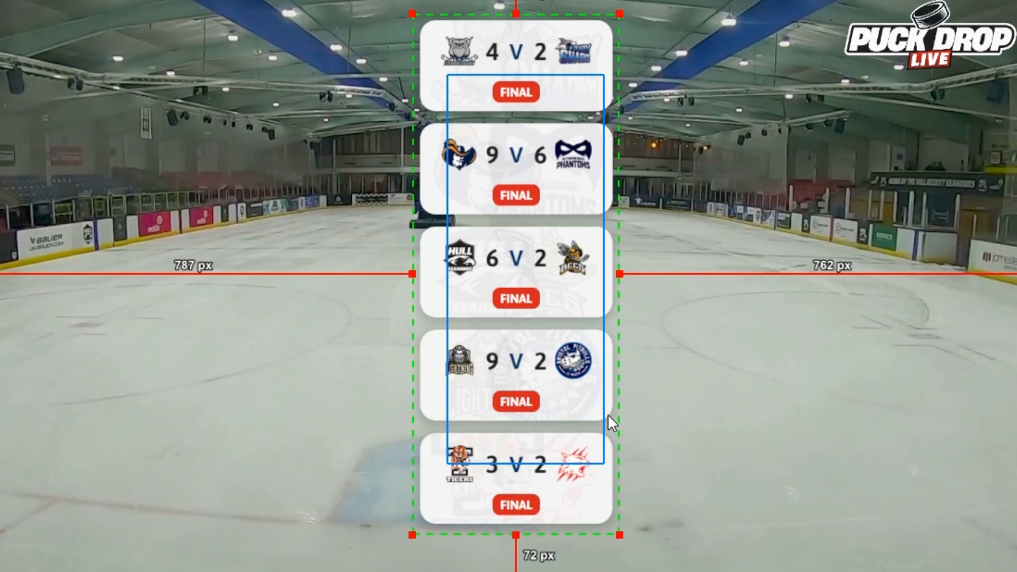
left_click_drag(413, 536, 552, 433)
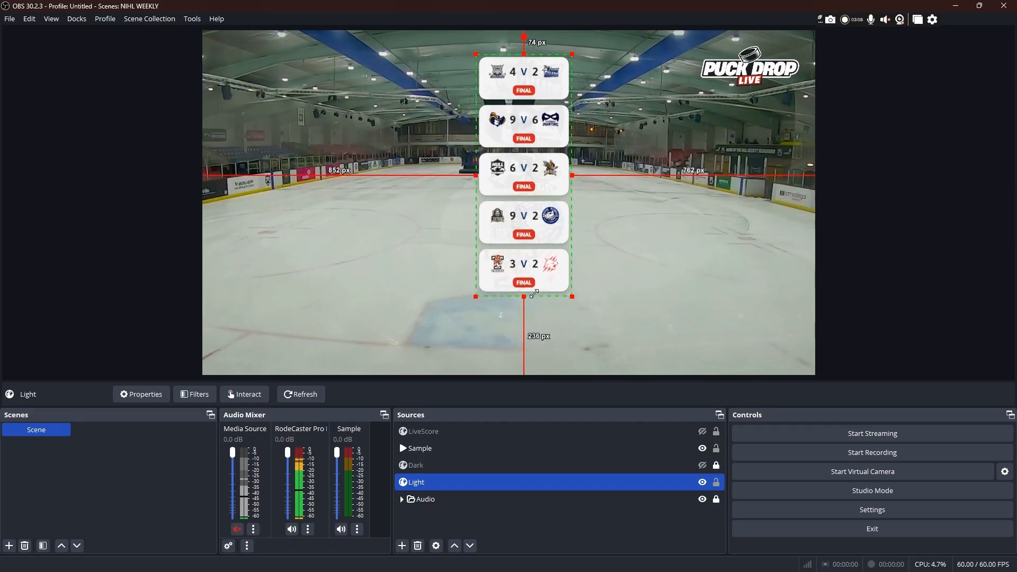
left_click_drag(534, 294, 535, 268)
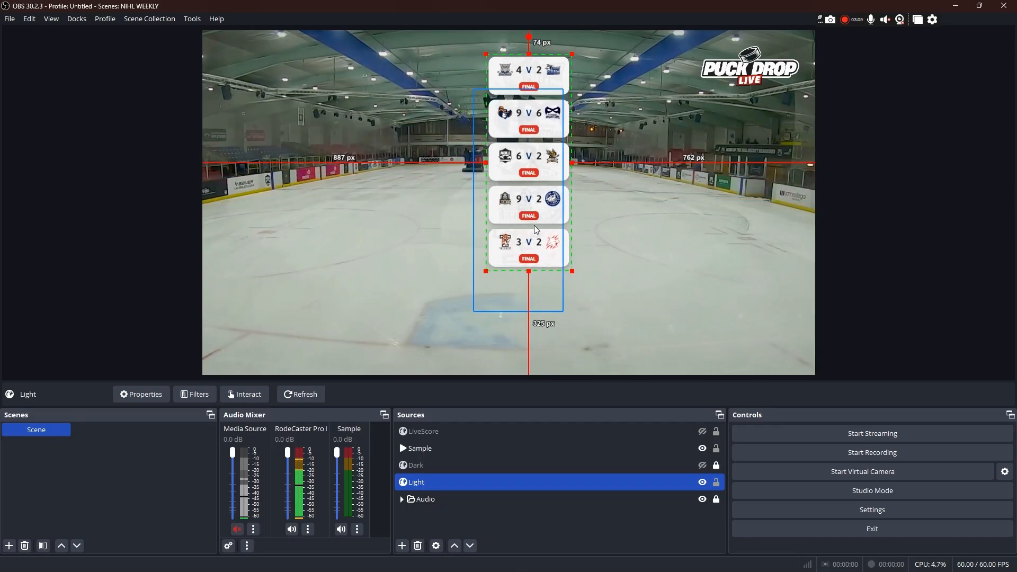
left_click_drag(542, 93, 755, 131)
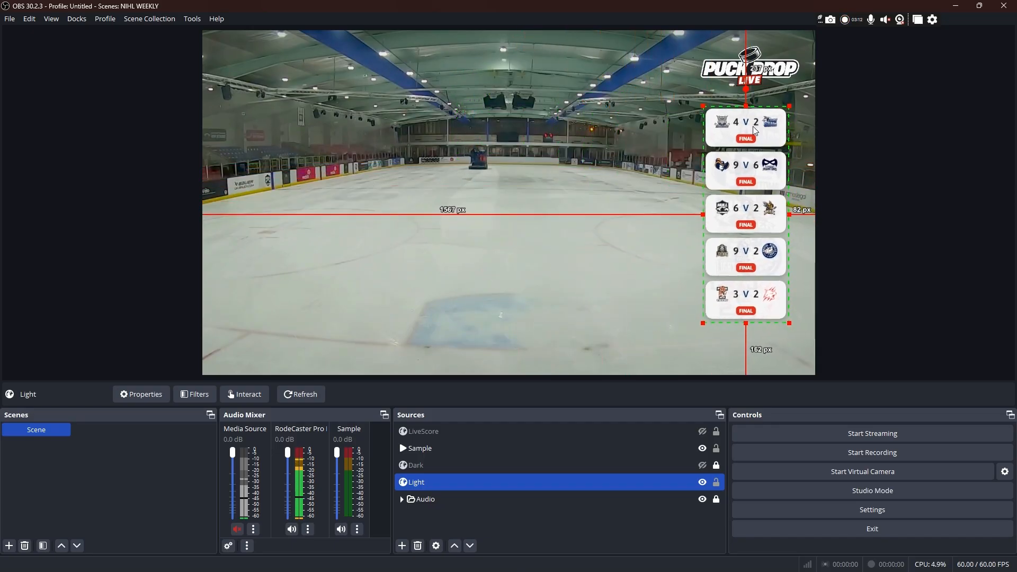
Step: Swap the Light overlay for the Dark one, and finish by hiding both the Dark and Sample sources
left_click(702, 482)
left_click(703, 465)
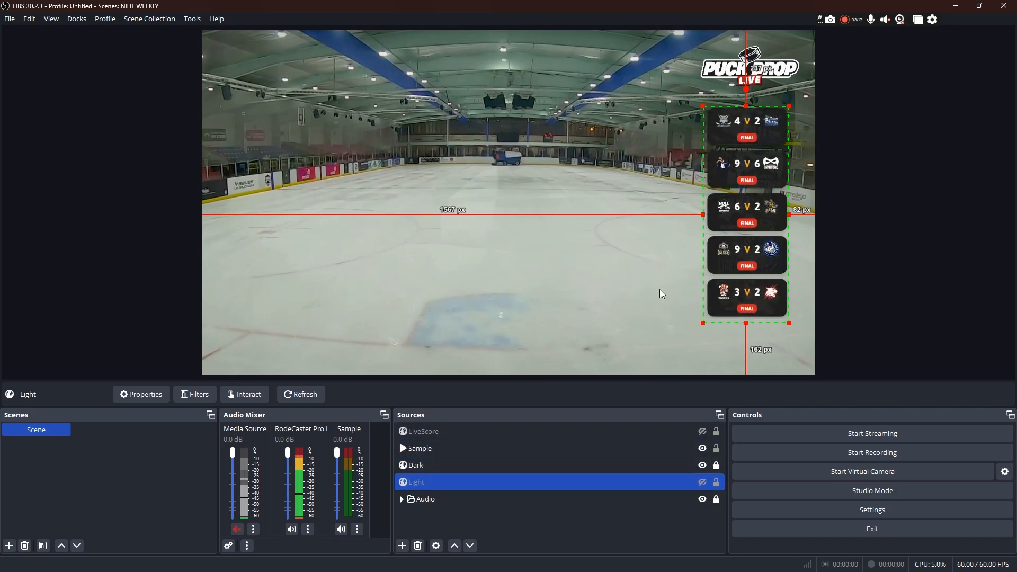
left_click(702, 465)
left_click(703, 448)
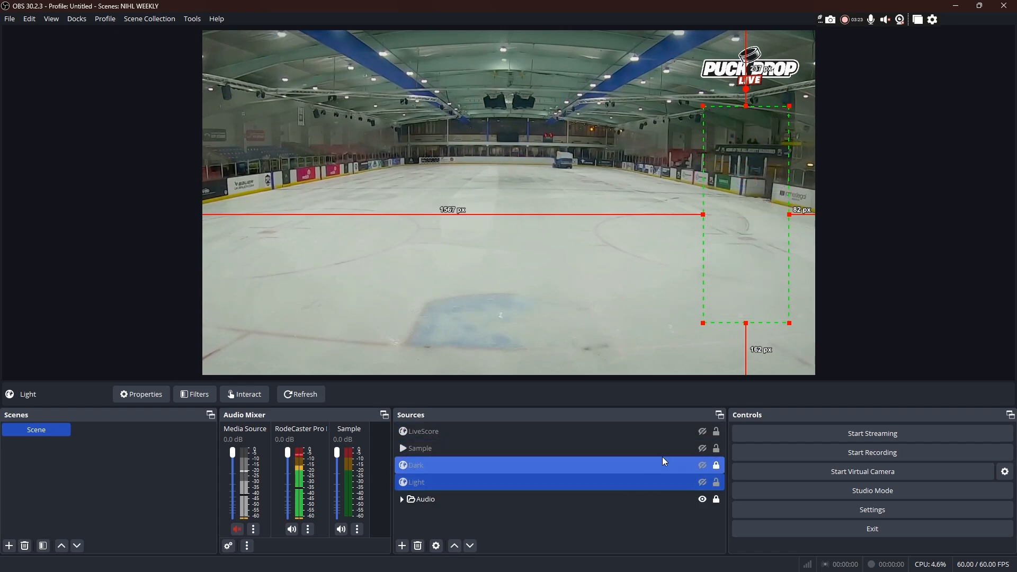
Step: Restart the Sample media source, show it in the scene and pause the clip near its start
left_click(437, 437)
left_click(440, 450)
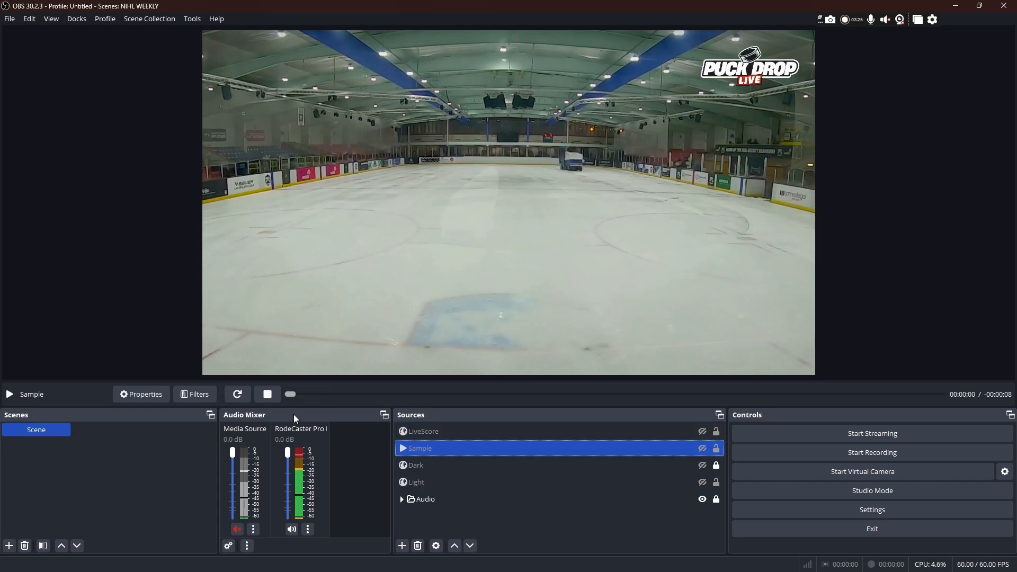
left_click(243, 395)
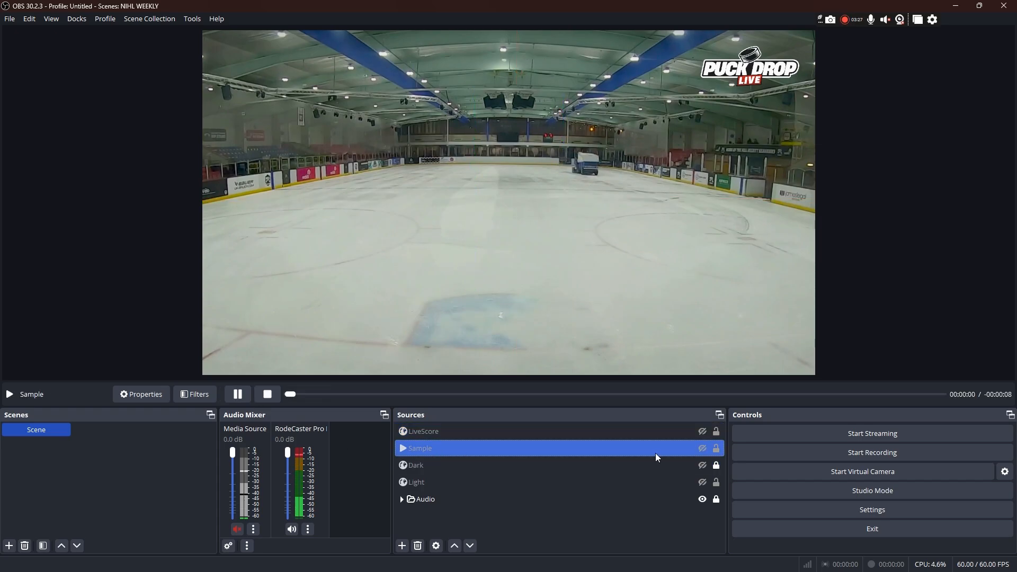
left_click(701, 450)
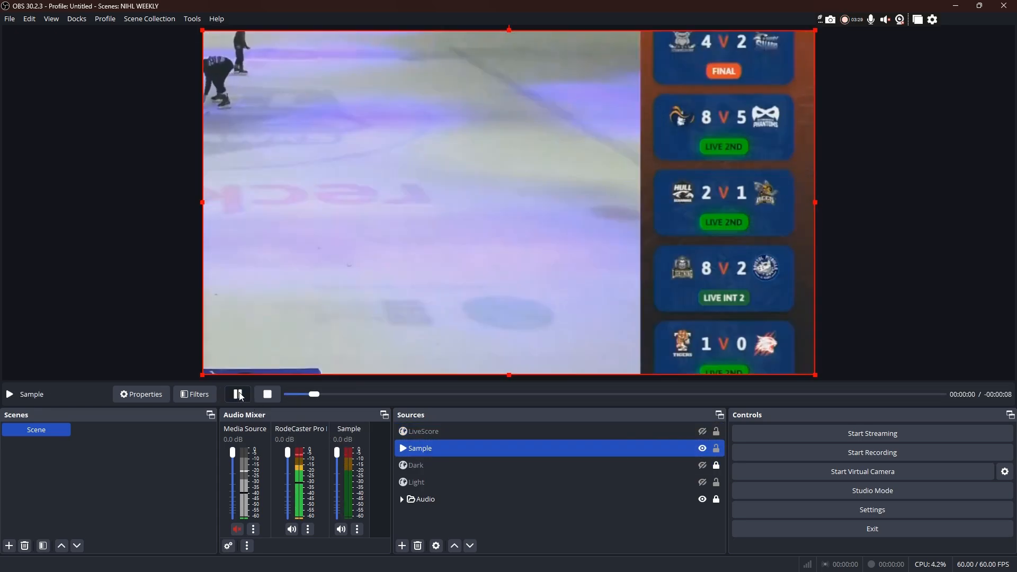
left_click(237, 394)
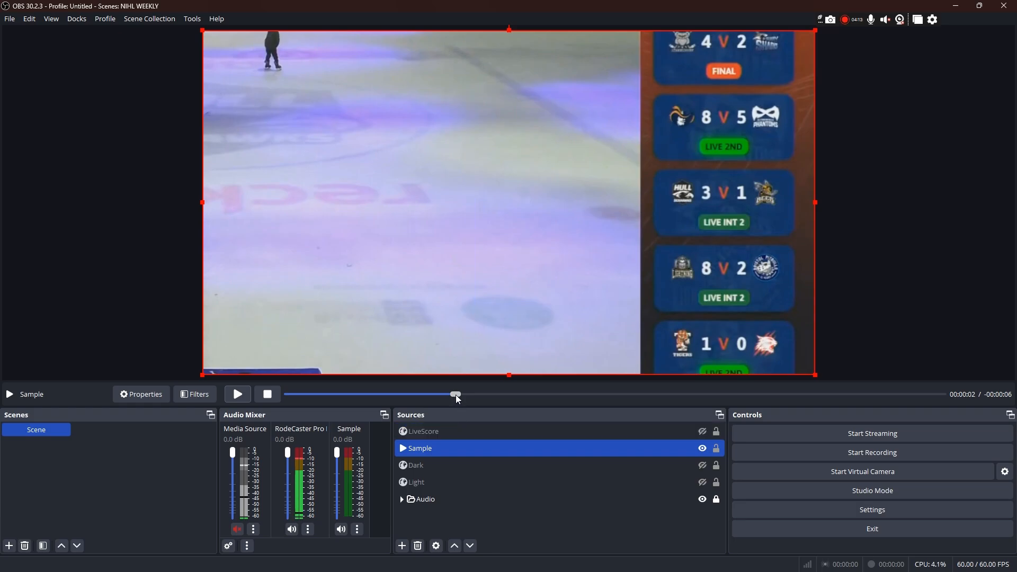
Step: Play the Sample clip through to its end, pausing at about 3 and 6 seconds to examine the live scores and event feed
left_click(238, 394)
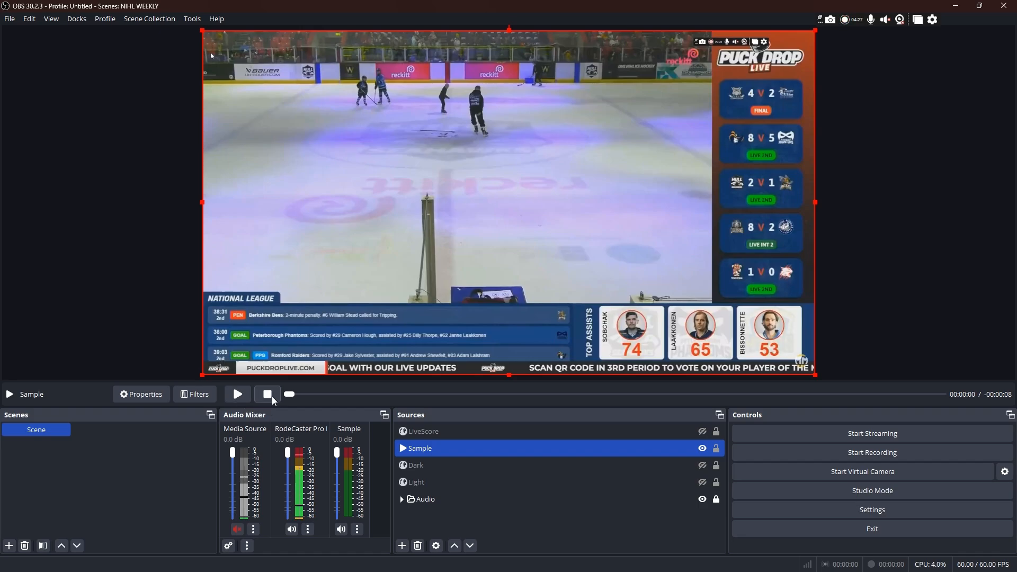
left_click(238, 400)
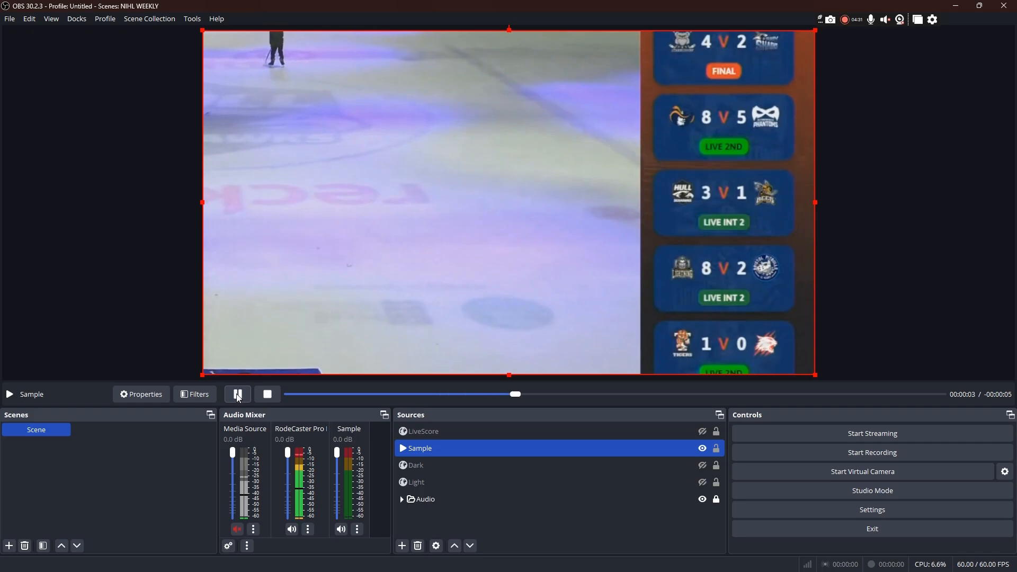
left_click(237, 400)
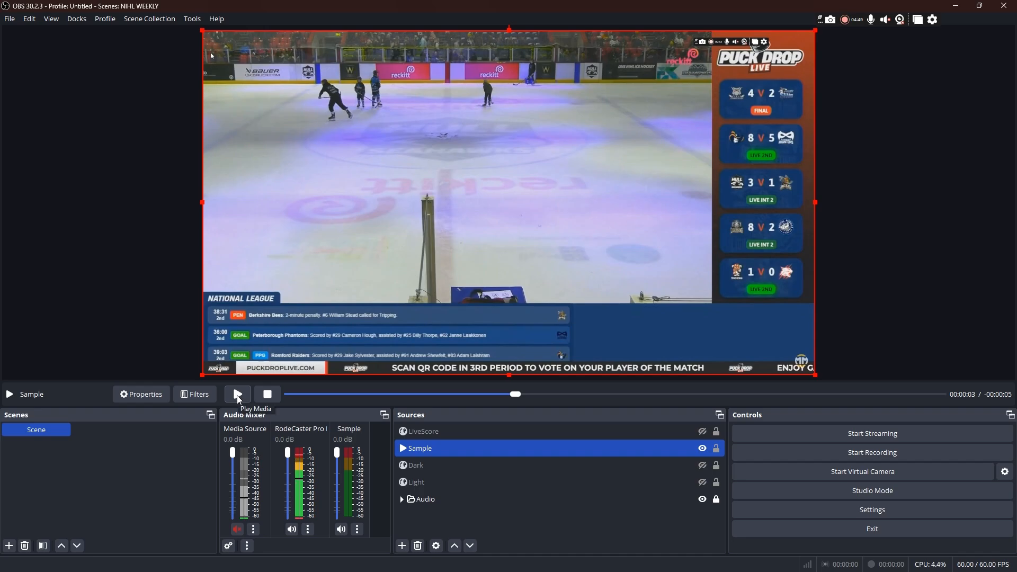
left_click(238, 395)
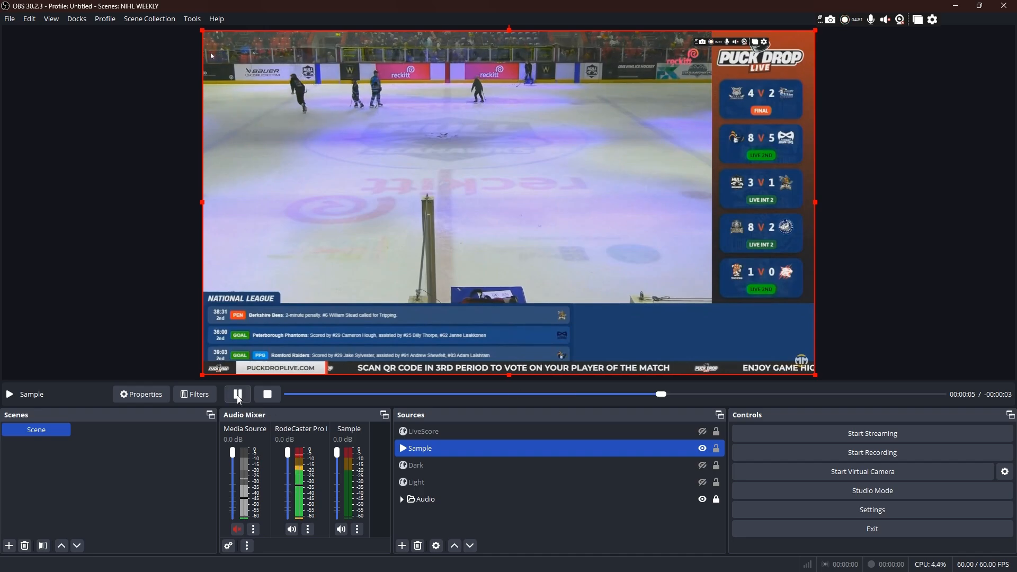
left_click(238, 395)
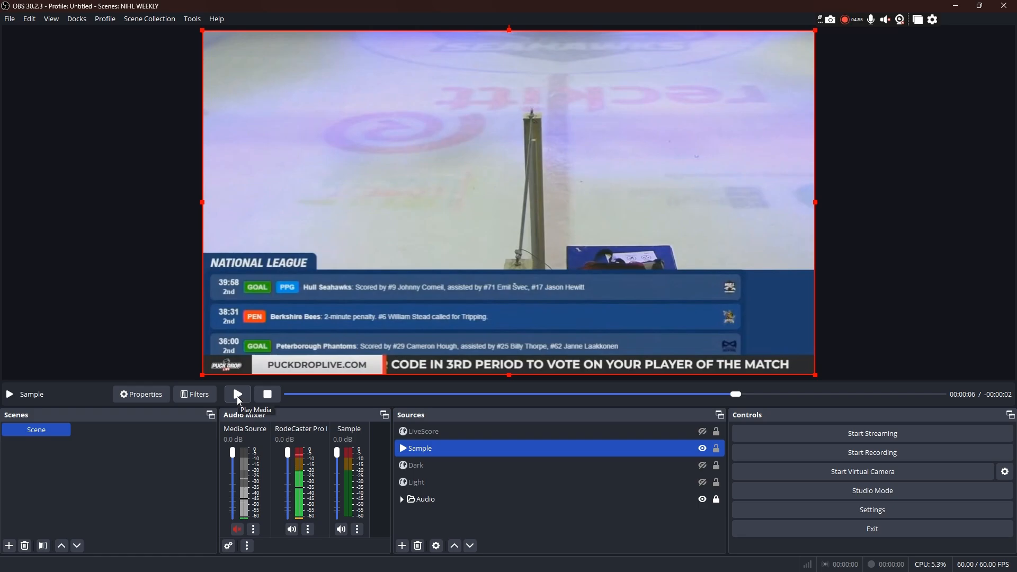
left_click(237, 398)
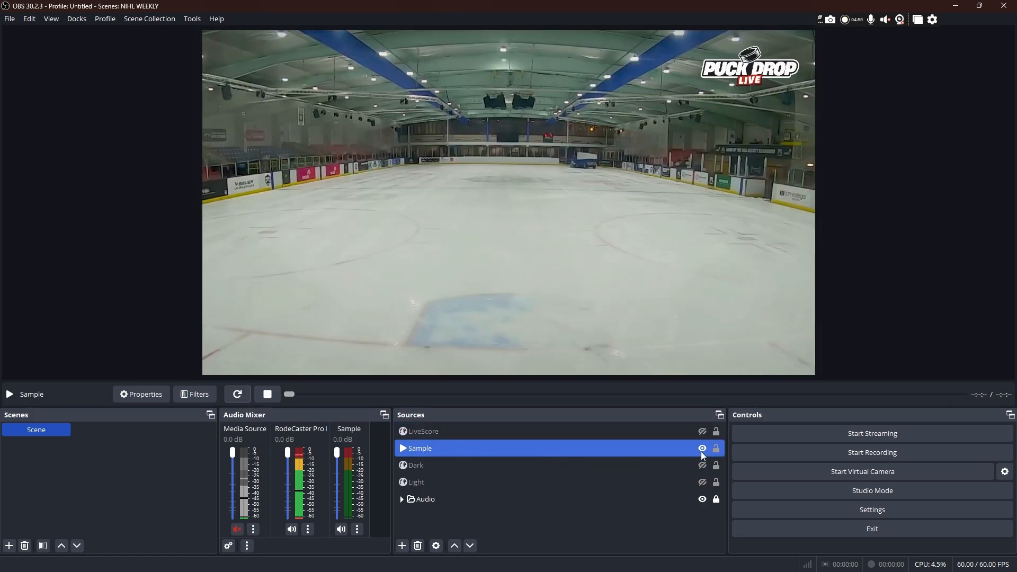
Step: Hide the Sample source and show the LiveScore overlay in the scene again
left_click(702, 450)
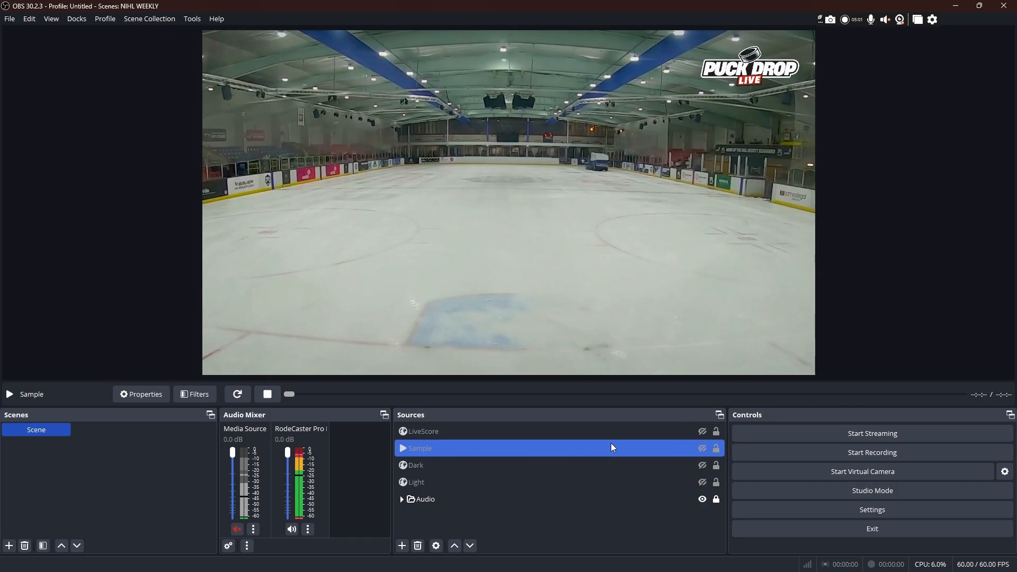
left_click(702, 431)
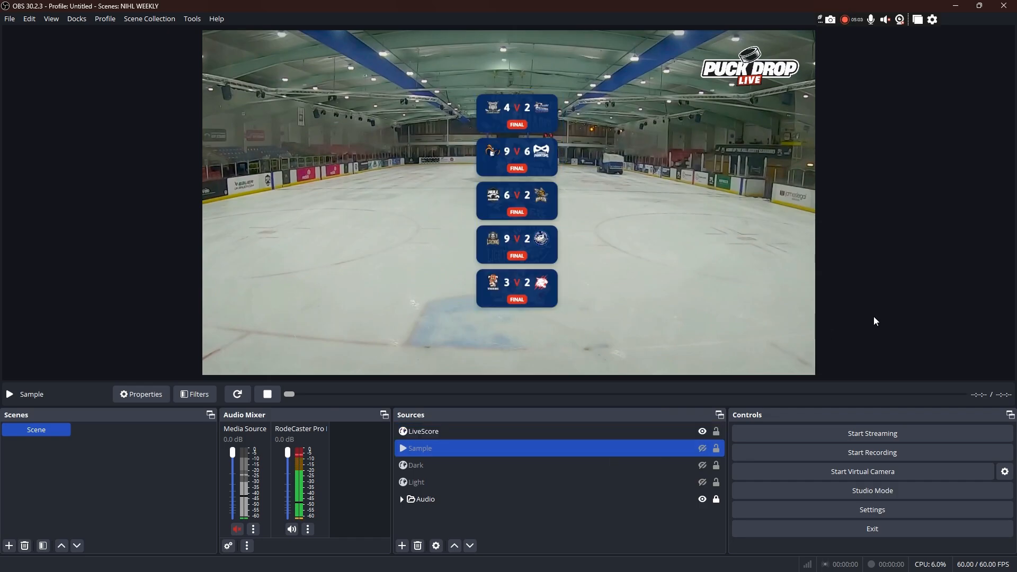